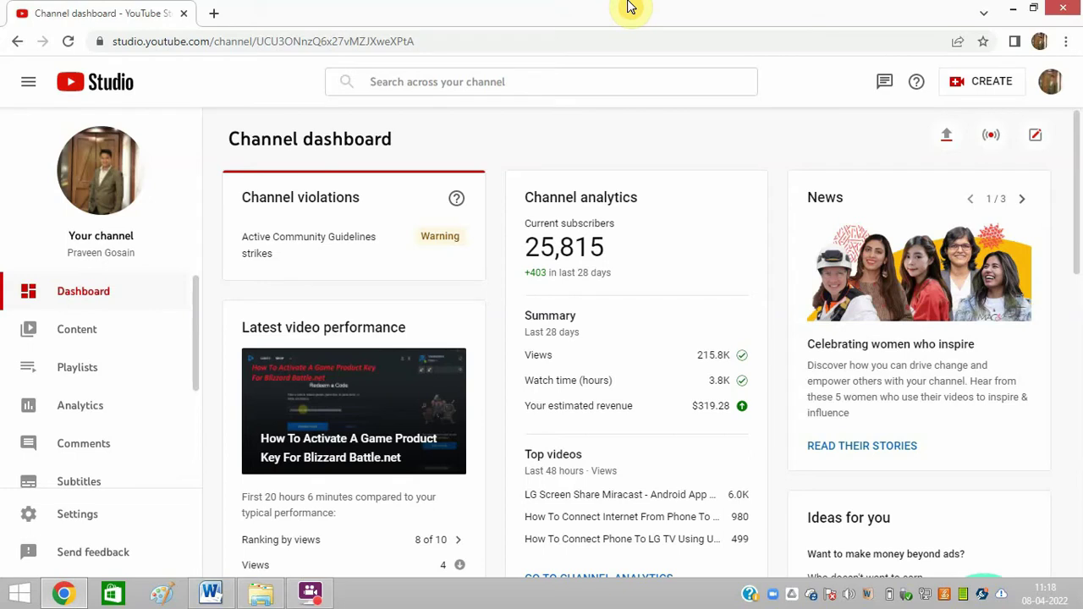
# Open the %localappdata% folder through the Run dialog, select its Battle.net folder, and close the window
pyautogui.press('super+r')
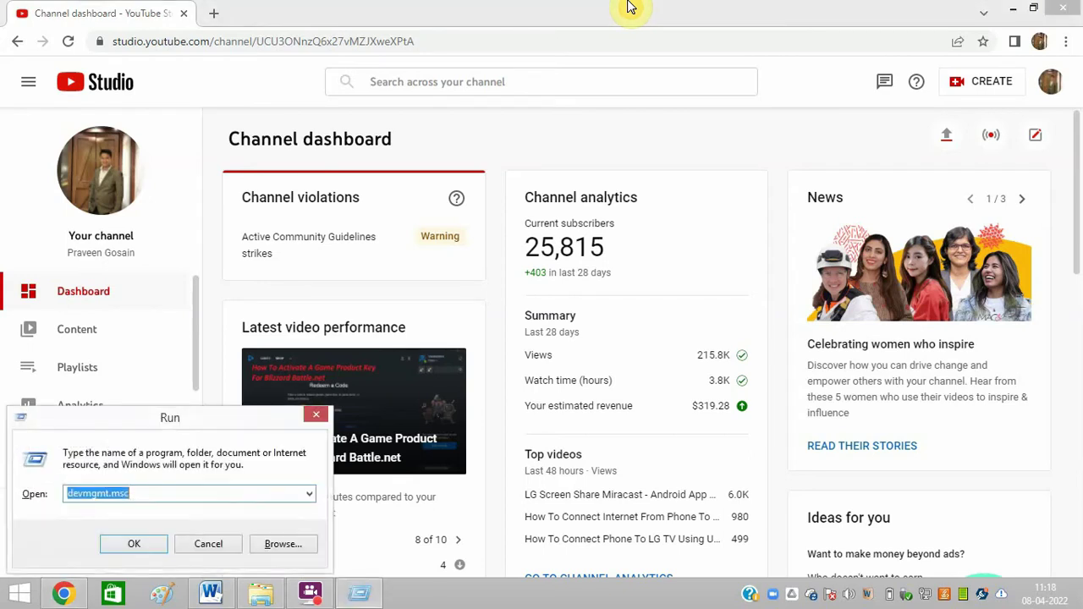
pyautogui.write('%')
pyautogui.press('Down')
pyautogui.press('Down')
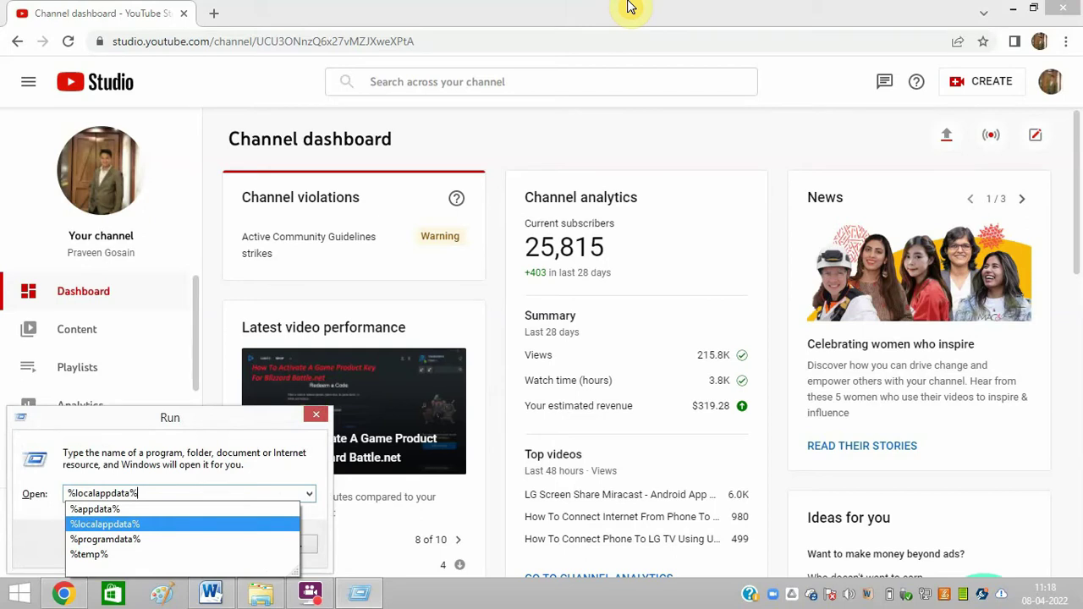
pyautogui.press('Return')
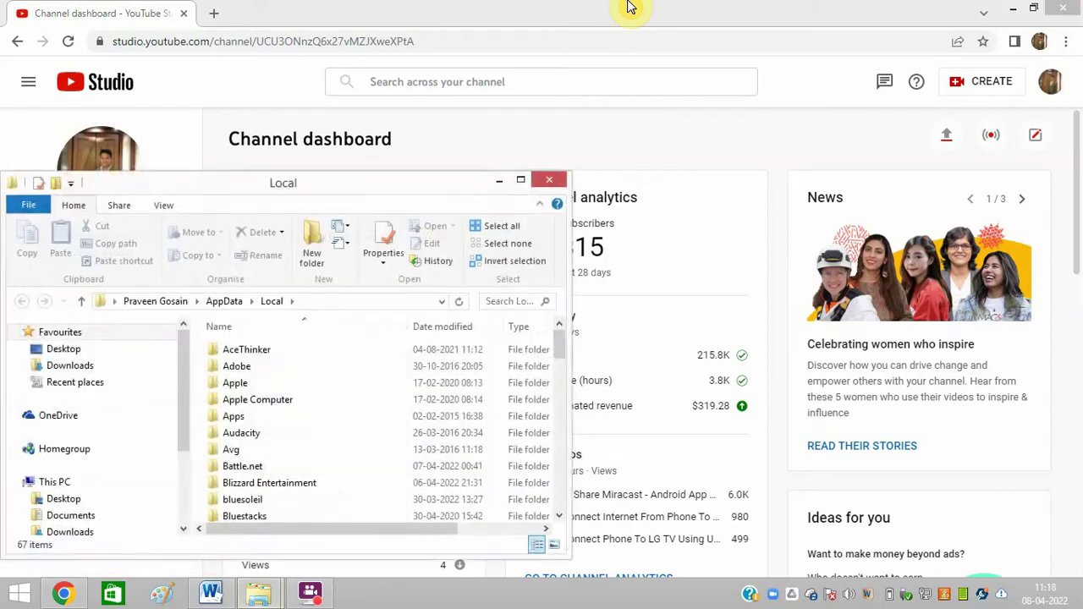
pyautogui.click(275, 476)
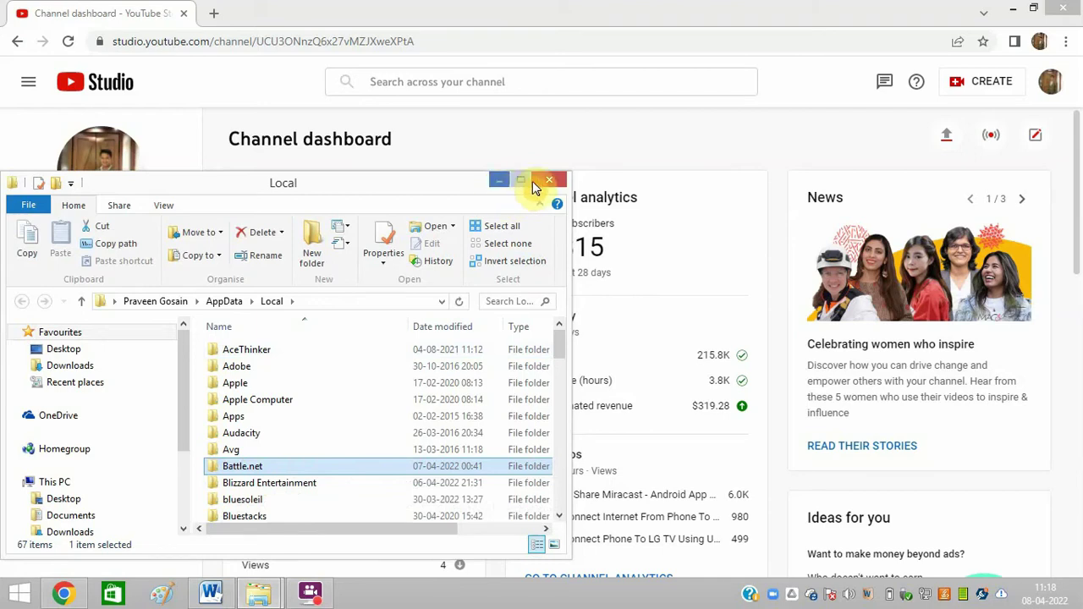
pyautogui.click(542, 181)
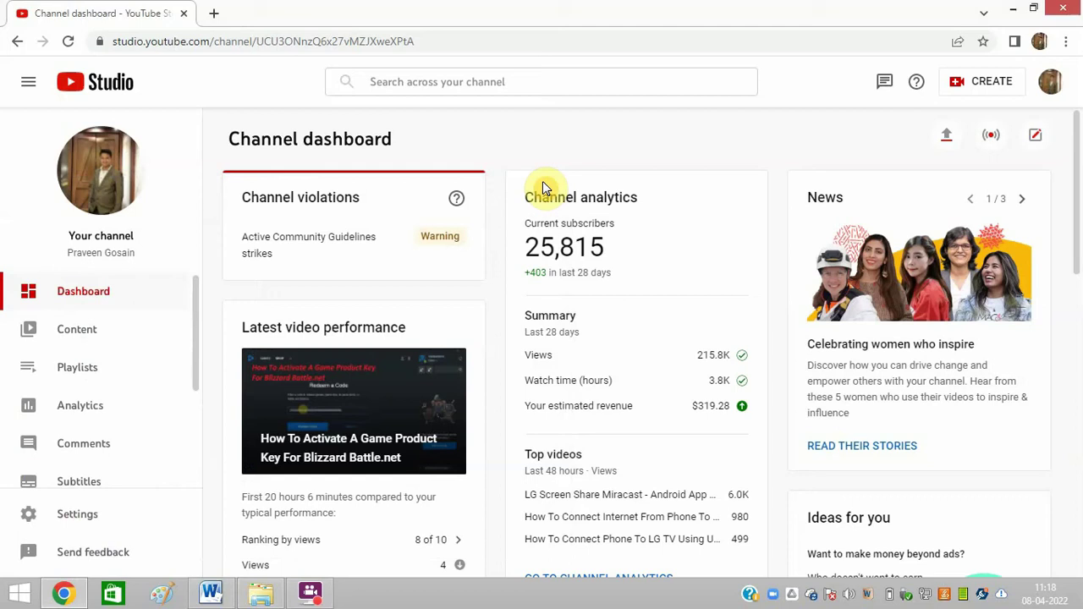
# Open the %temp% folder through the Run dialog, look through its contents, and close the window
pyautogui.press('super+r')
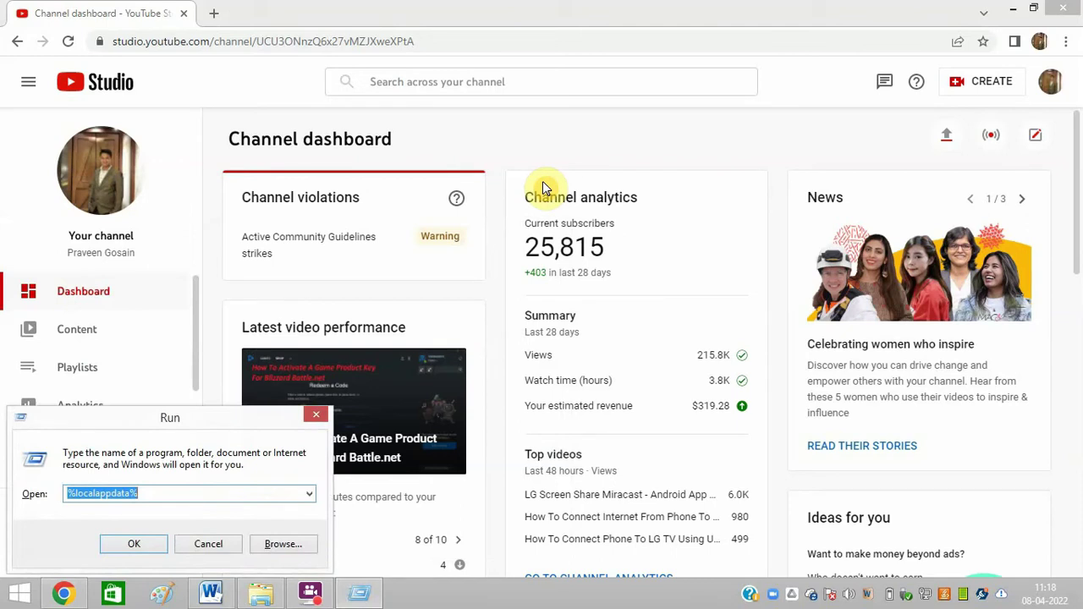
pyautogui.write('%')
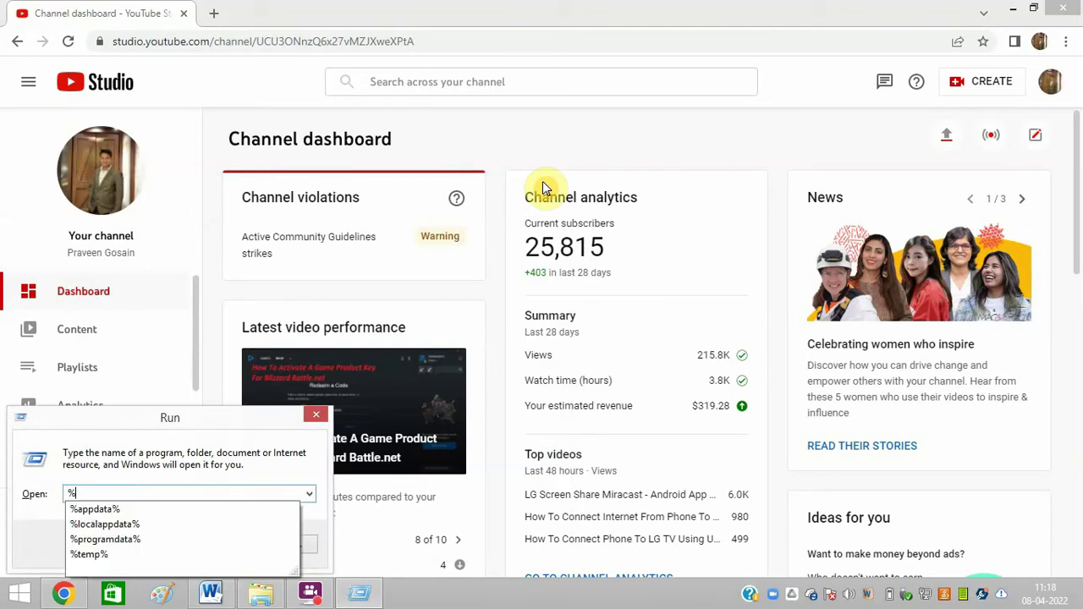
pyautogui.press('Down')
pyautogui.press('Down')
pyautogui.press('Down')
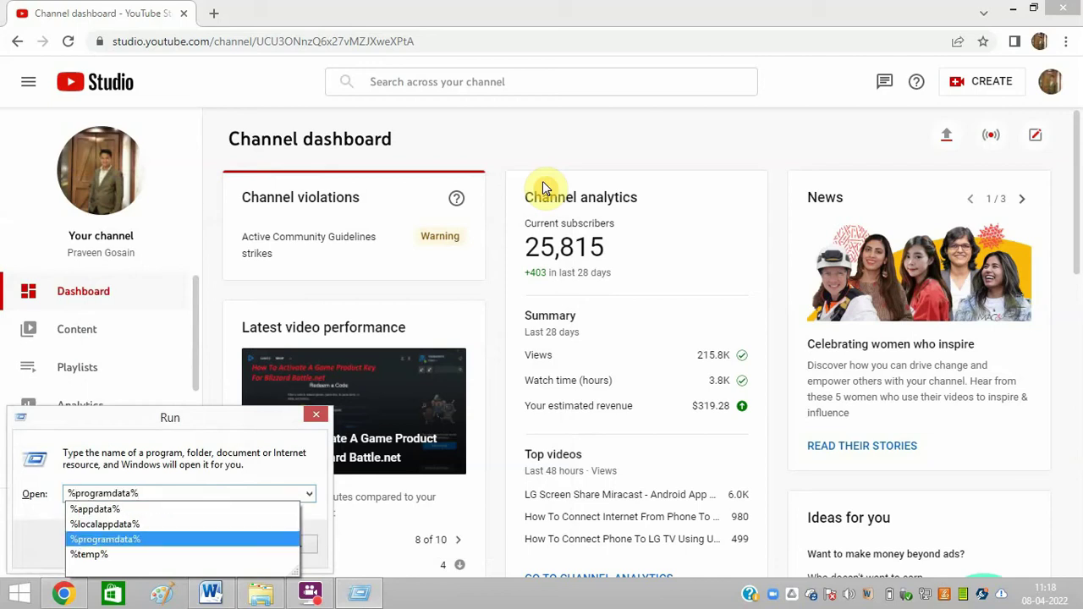
pyautogui.press('Down')
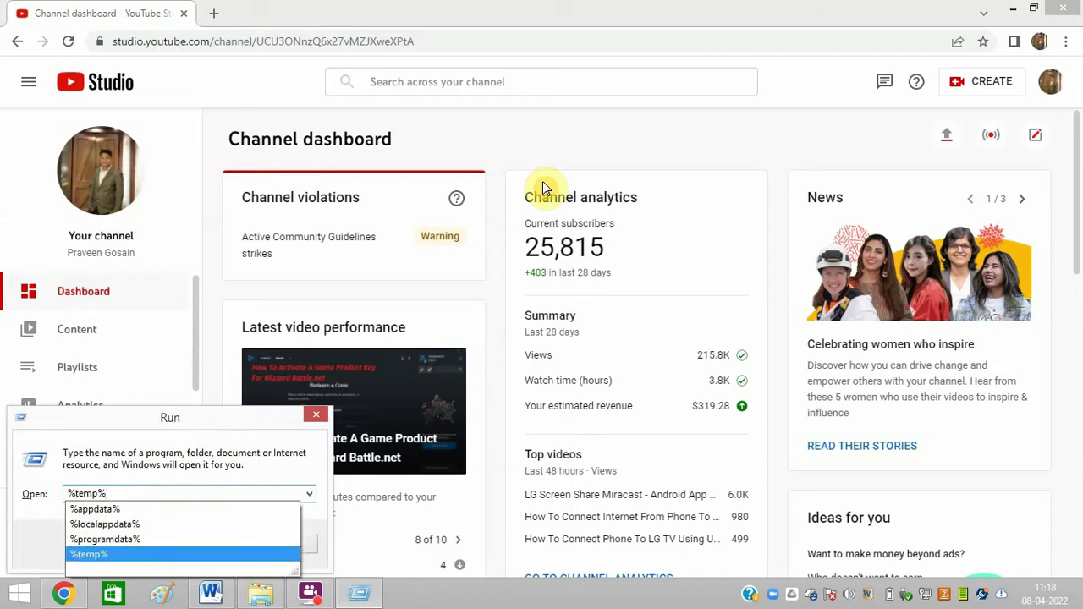
pyautogui.press('Return')
pyautogui.press('Return')
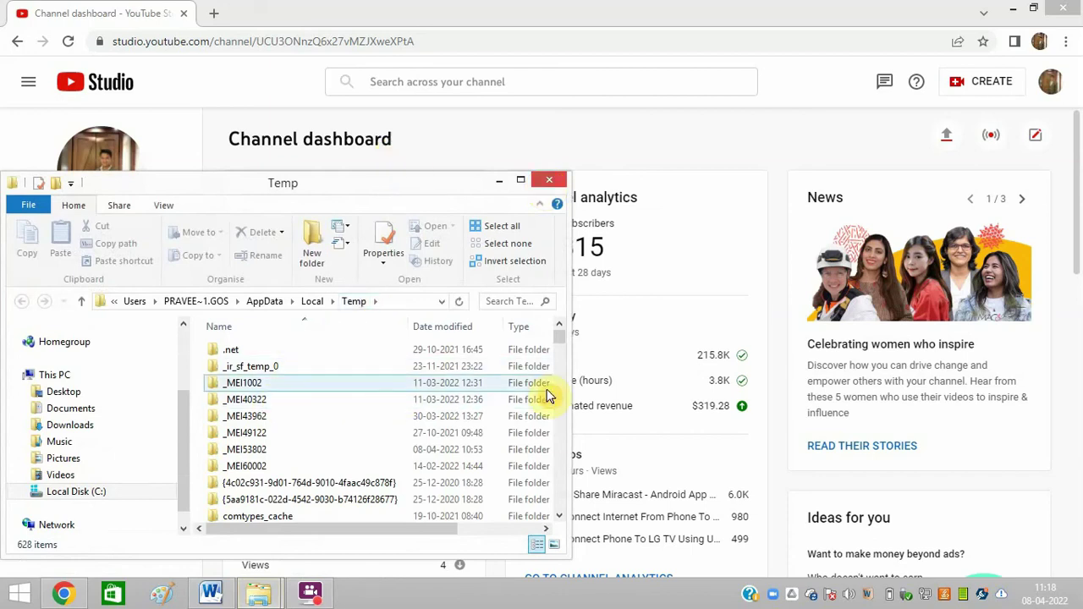
pyautogui.moveTo(556, 341); pyautogui.dragTo(559, 355)
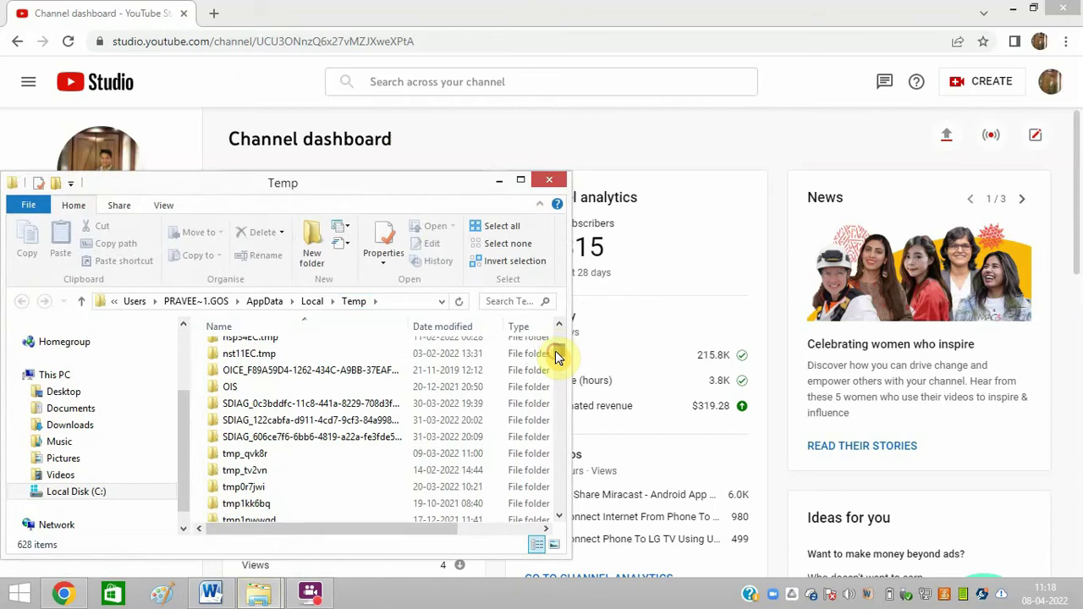
pyautogui.click(547, 181)
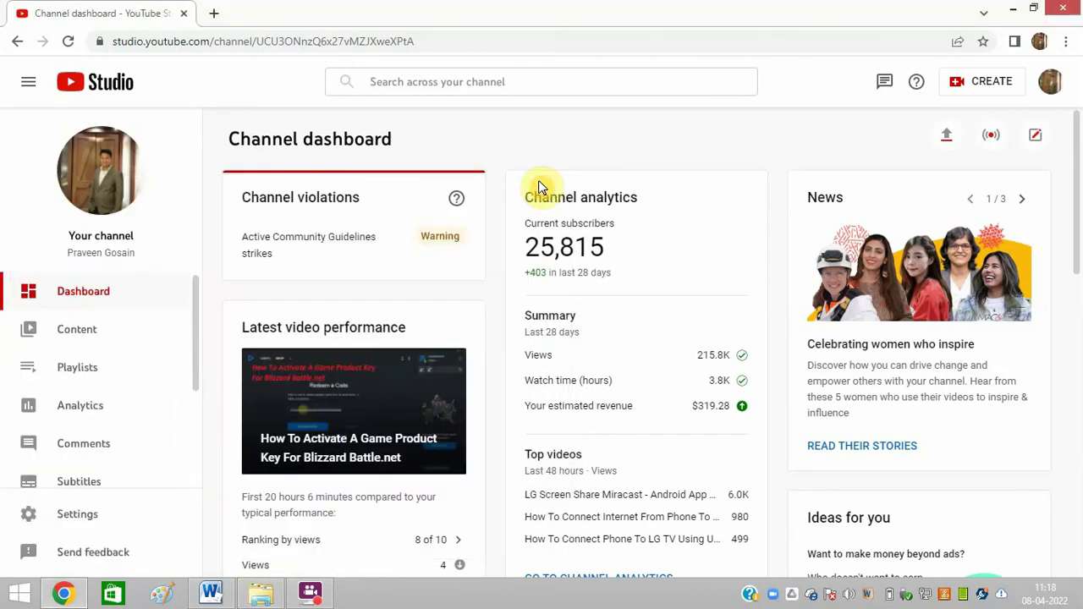
# Open the %appdata% folder through the Run dialog, select its Battle.net folder, and close the window
pyautogui.press('super+r')
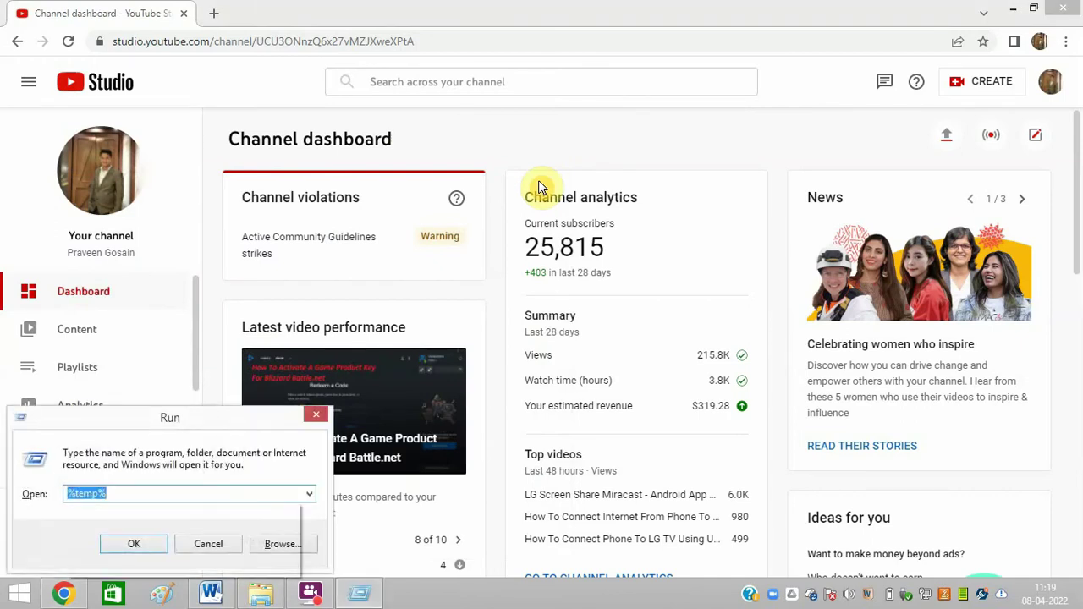
pyautogui.write('%')
pyautogui.press('Down')
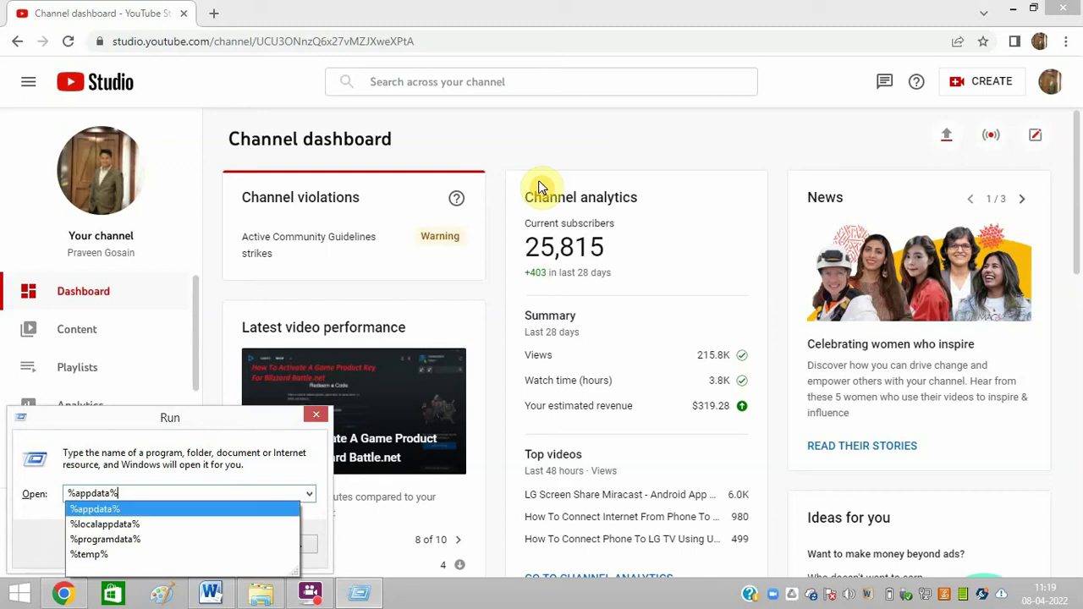
pyautogui.press('Return')
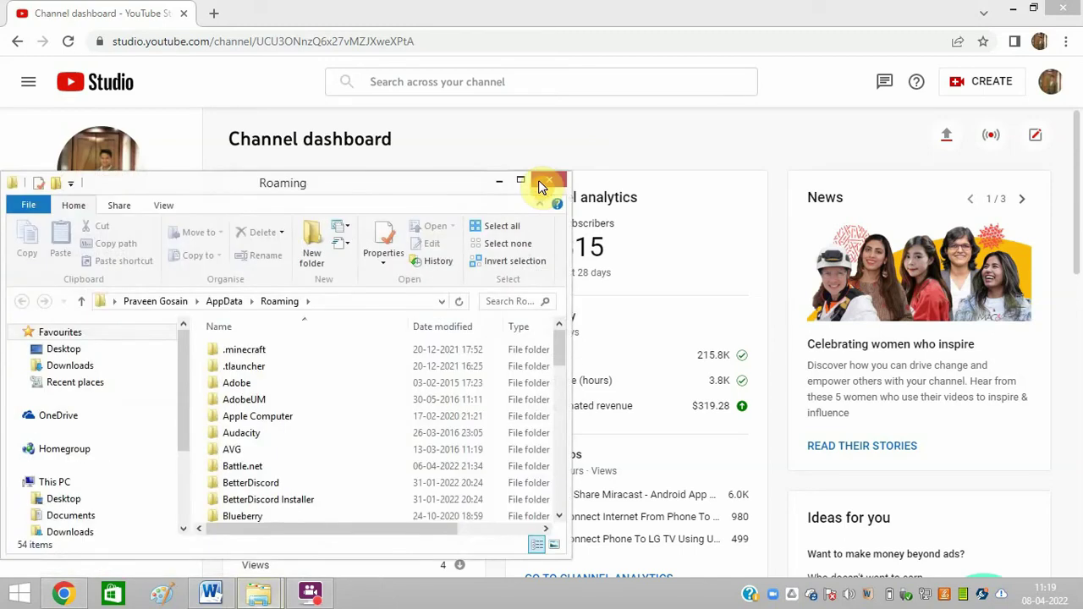
pyautogui.click(283, 472)
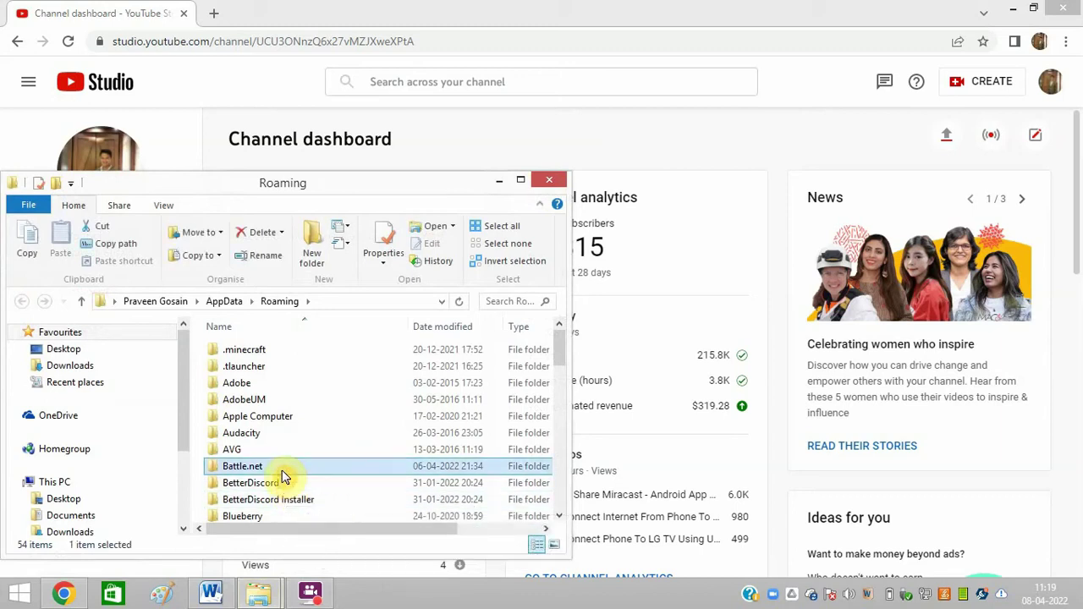
pyautogui.click(554, 181)
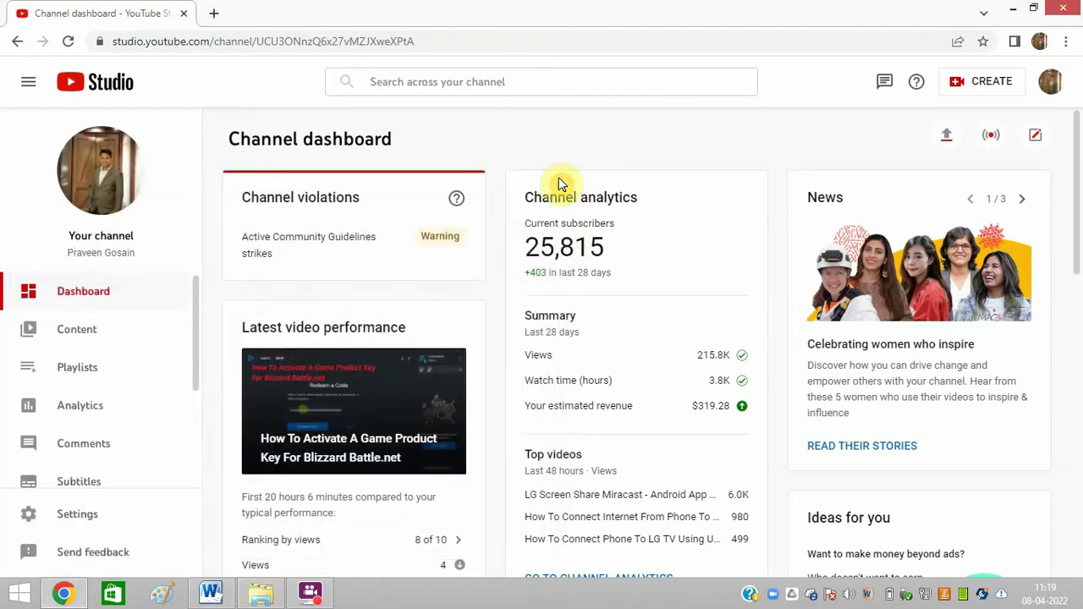
# Open the %programdata% folder through the Run dialog, select its Battle.net folder, and close the window
pyautogui.press('super+r')
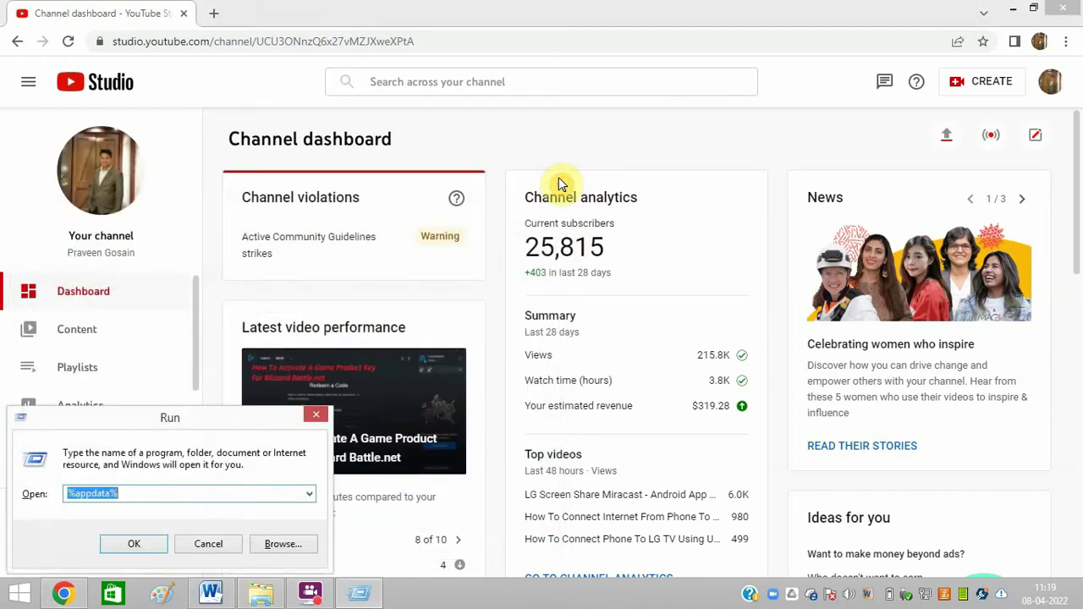
pyautogui.write('%')
pyautogui.press('Up')
pyautogui.press('Up')
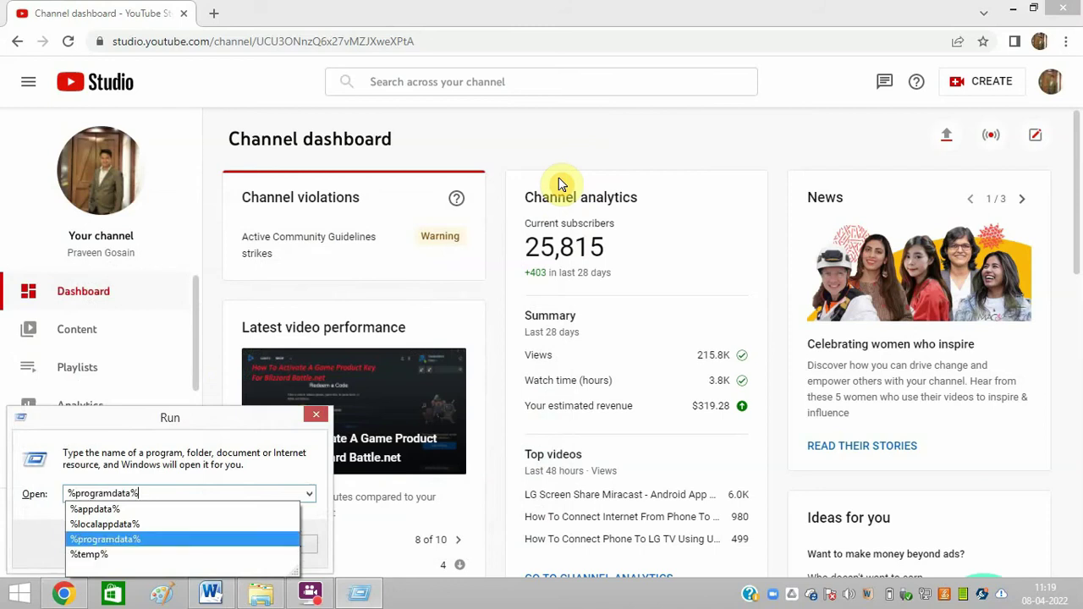
pyautogui.press('Return')
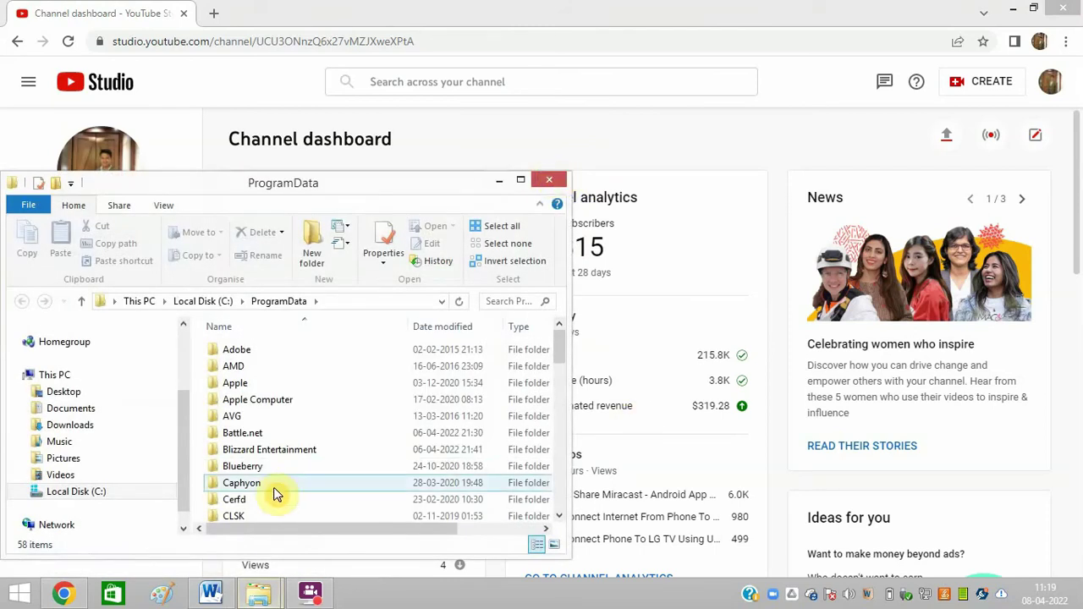
pyautogui.click(298, 433)
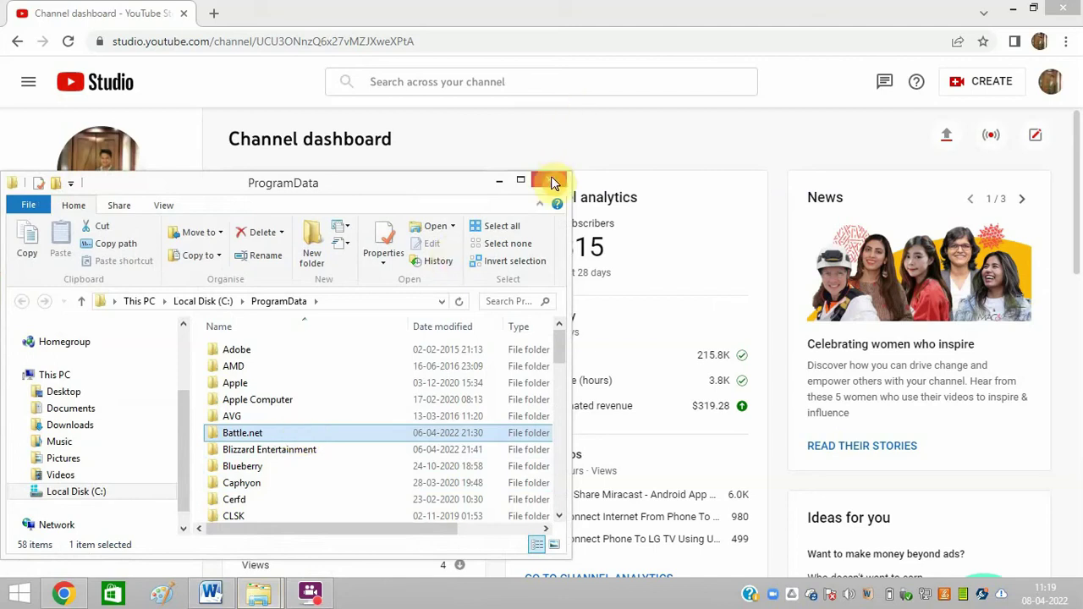
pyautogui.click(551, 183)
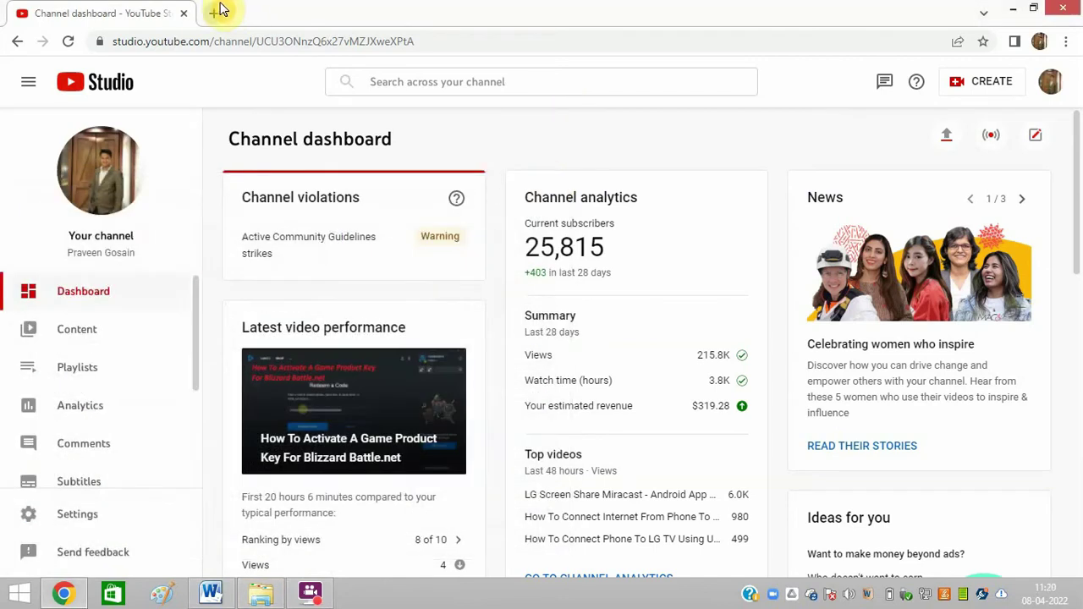
# Open google.com in a new browser tab
pyautogui.click(218, 12)
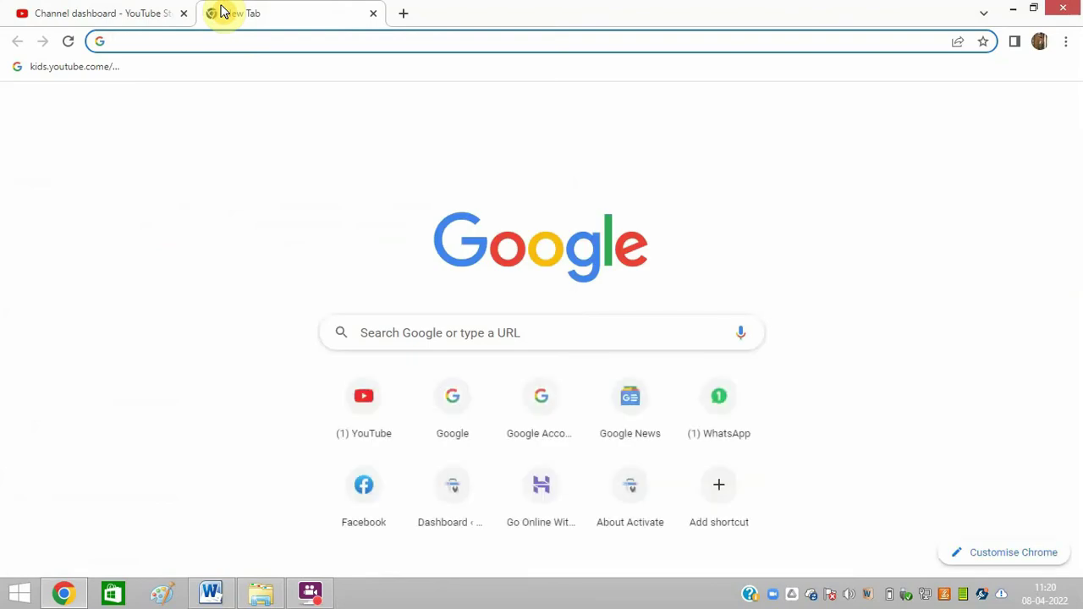
pyautogui.write('gii')
pyautogui.press('BackSpace')
pyautogui.press('BackSpace')
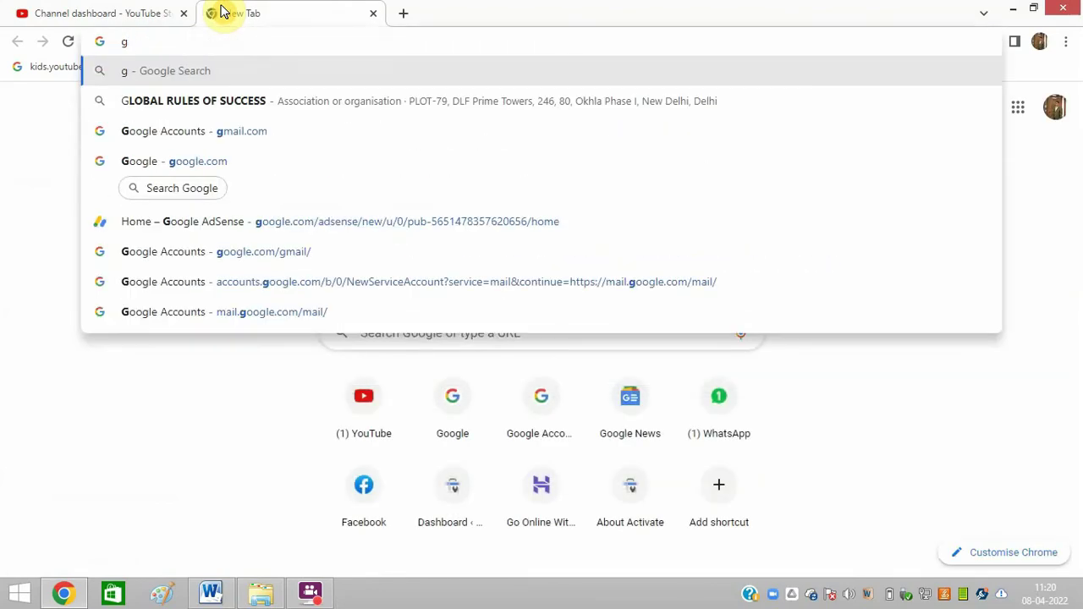
pyautogui.write('oogle.com')
pyautogui.press('Return')
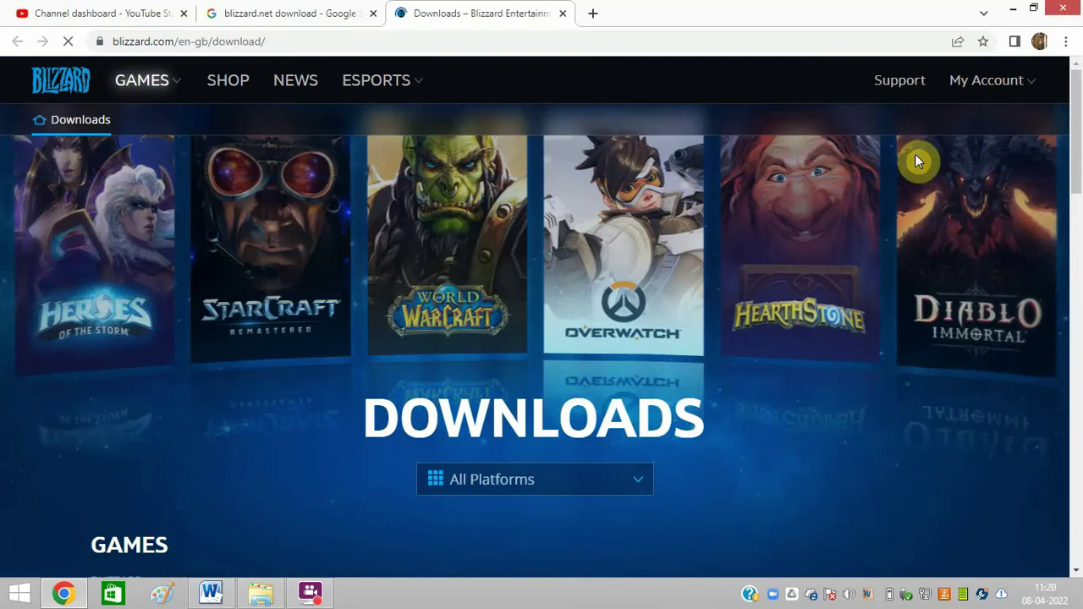
# Look through the Blizzard downloads page for the Battle.net Desktop App for Windows
pyautogui.moveTo(1077, 110); pyautogui.dragTo(1078, 148)
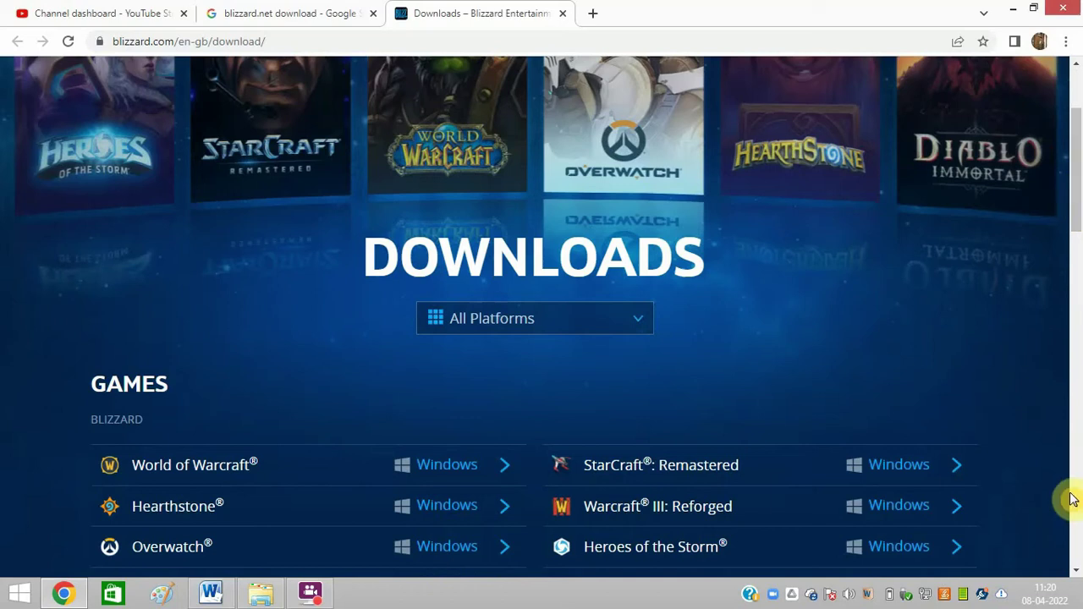
pyautogui.click(1078, 421)
pyautogui.click(1080, 422)
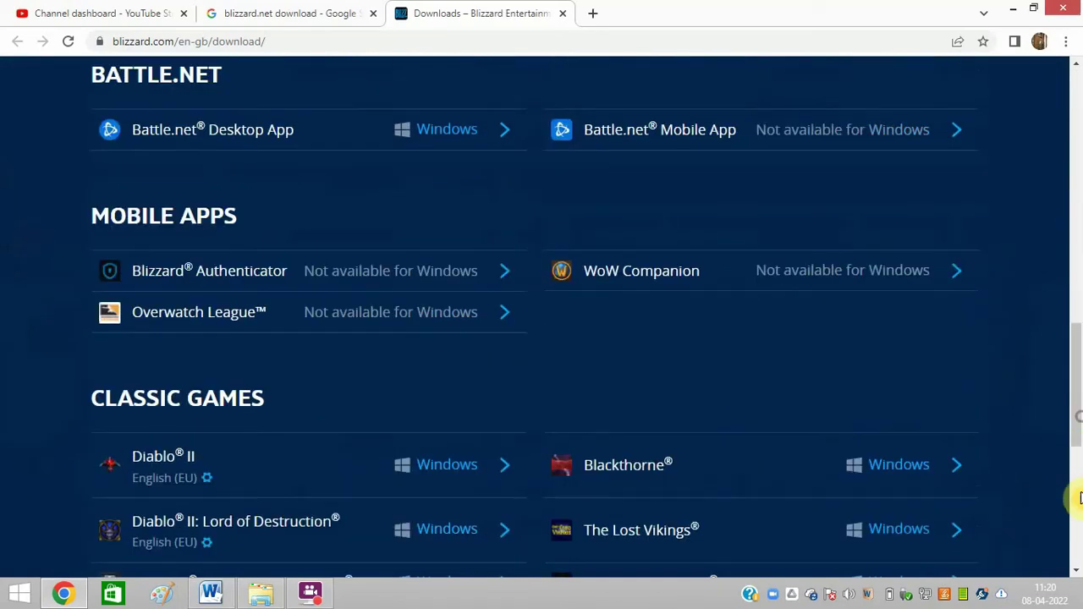
pyautogui.click(1073, 496)
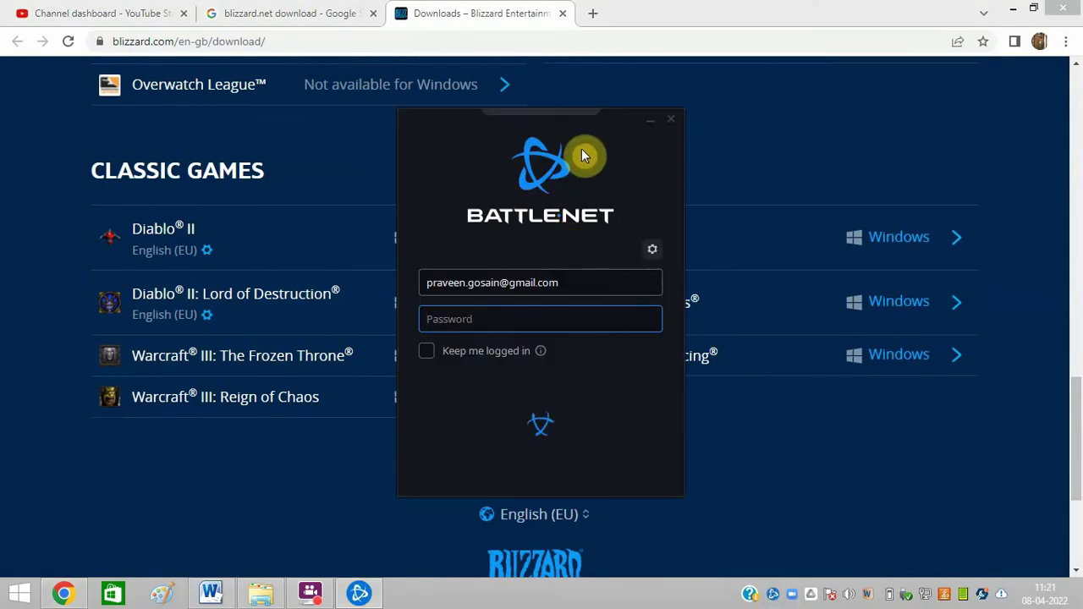
# Reposition the Battle.net login window and log in by entering the account password
pyautogui.moveTo(563, 137); pyautogui.dragTo(512, 160)
pyautogui.click(504, 340)
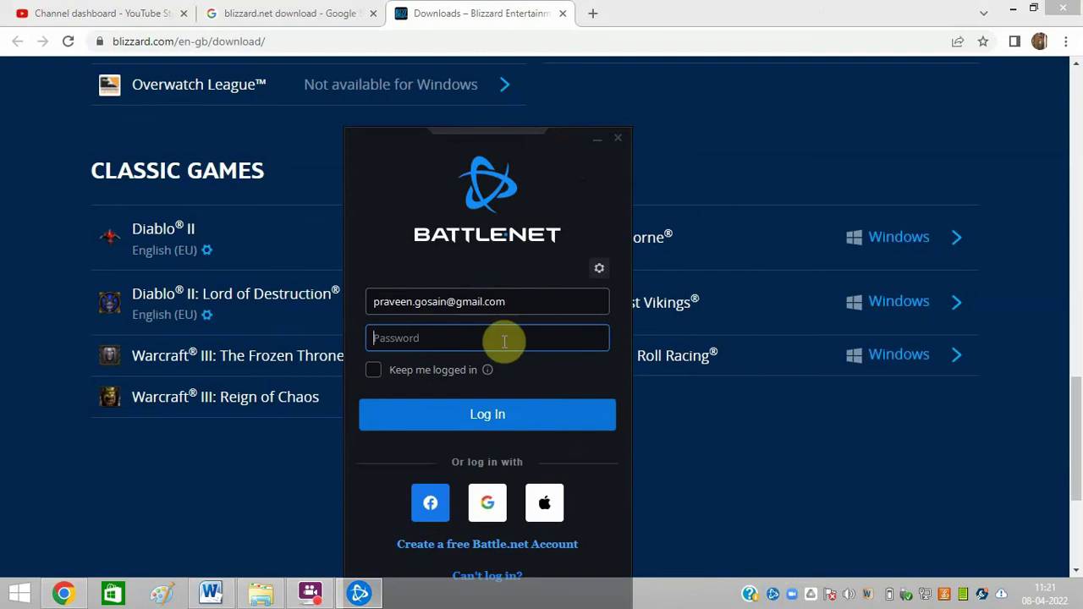
pyautogui.write('********')
pyautogui.click(509, 418)
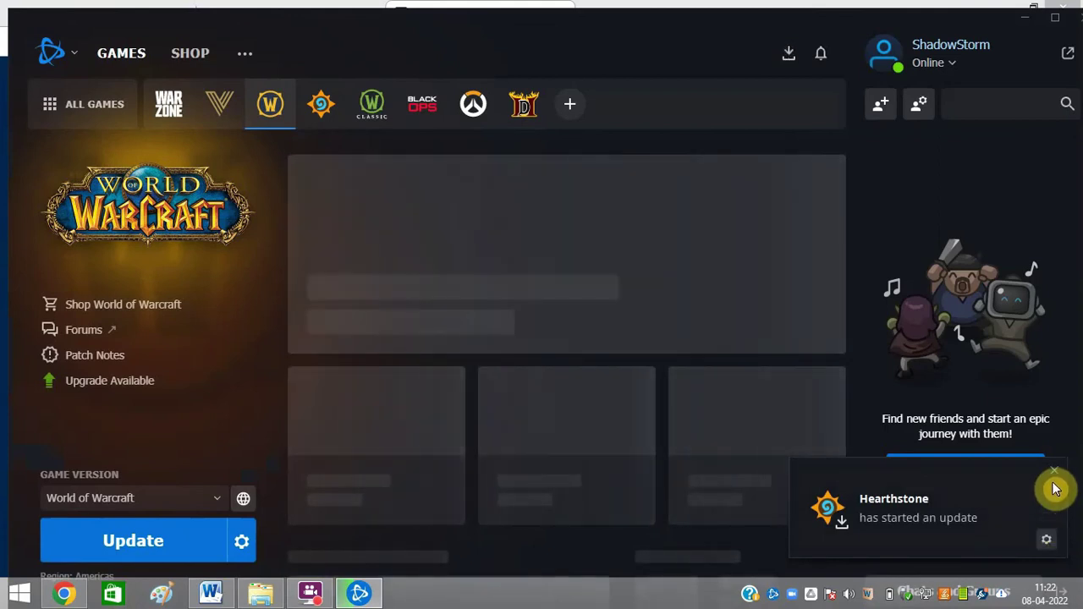
# Dismiss the Hearthstone update notification and maximize the Battle.net window
pyautogui.click(1054, 472)
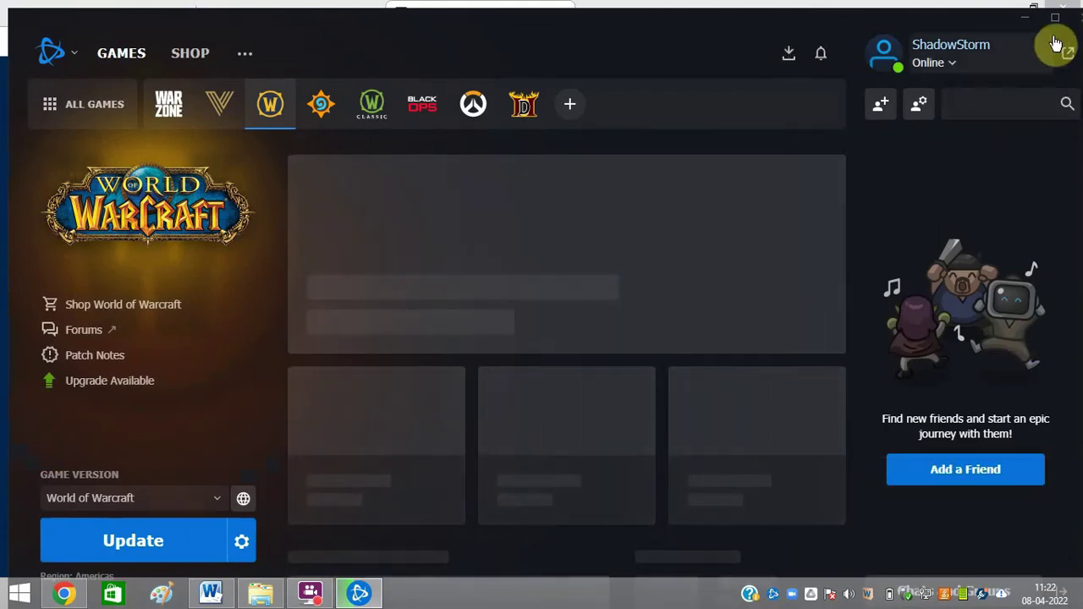
pyautogui.click(1054, 19)
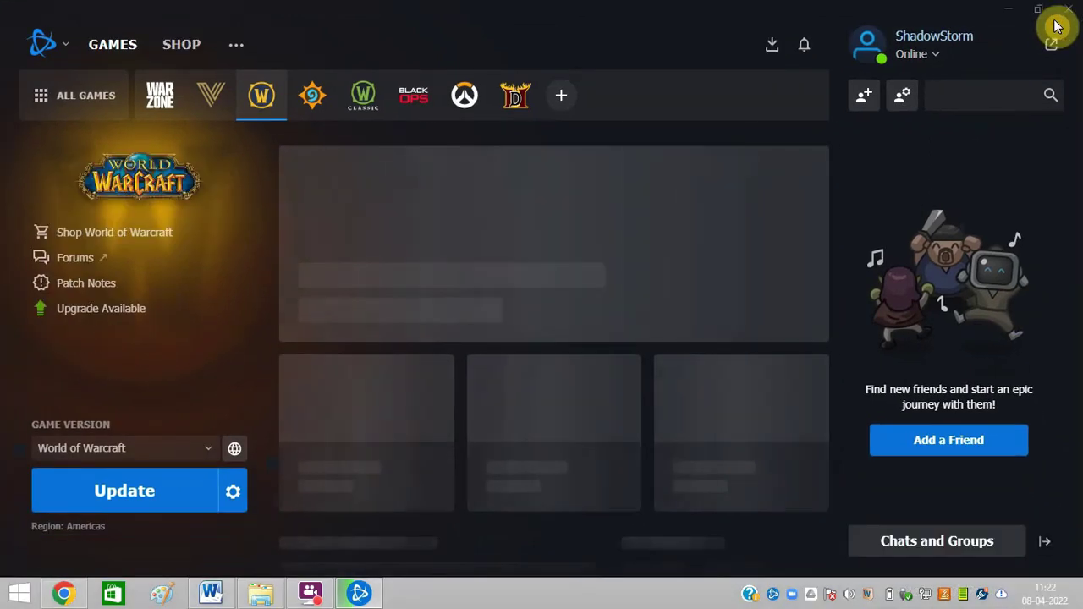